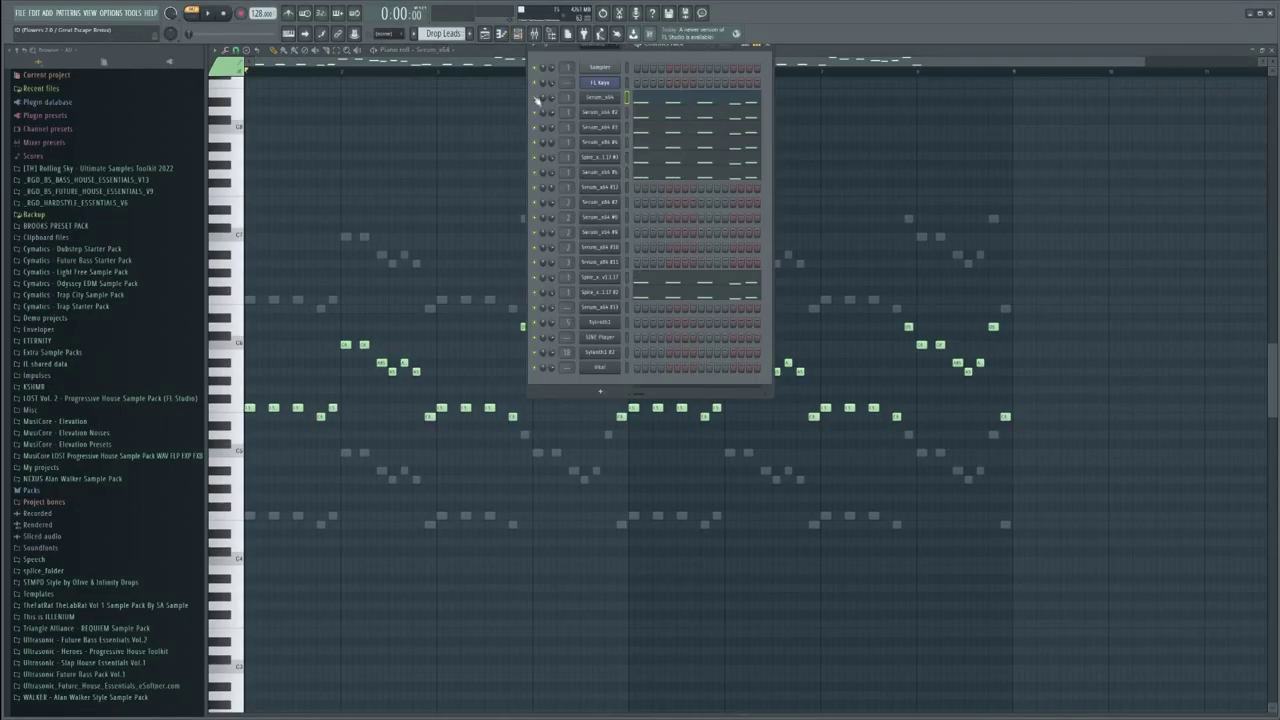
# Step: Play the Drop Leads and Drop Harmony Leads patterns, comparing the lead track with and without the automation on Tracks 1 and 2
pyautogui.press('space')
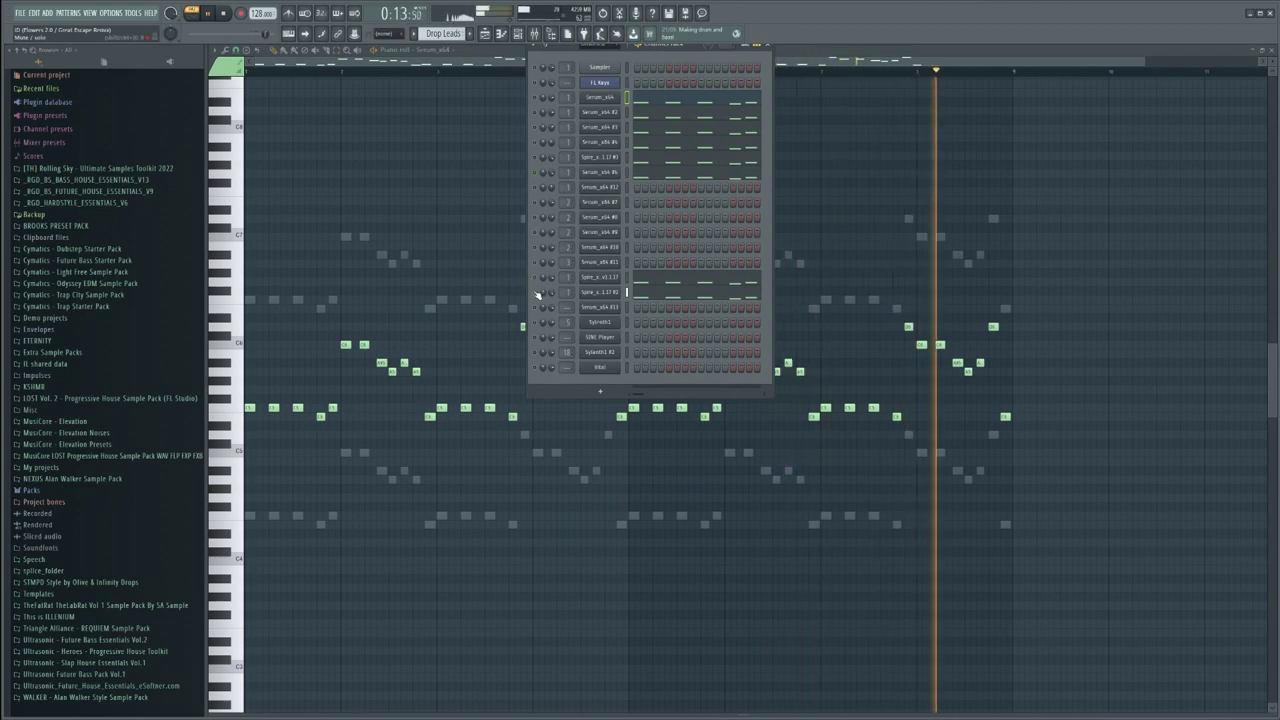
pyautogui.press('F6')
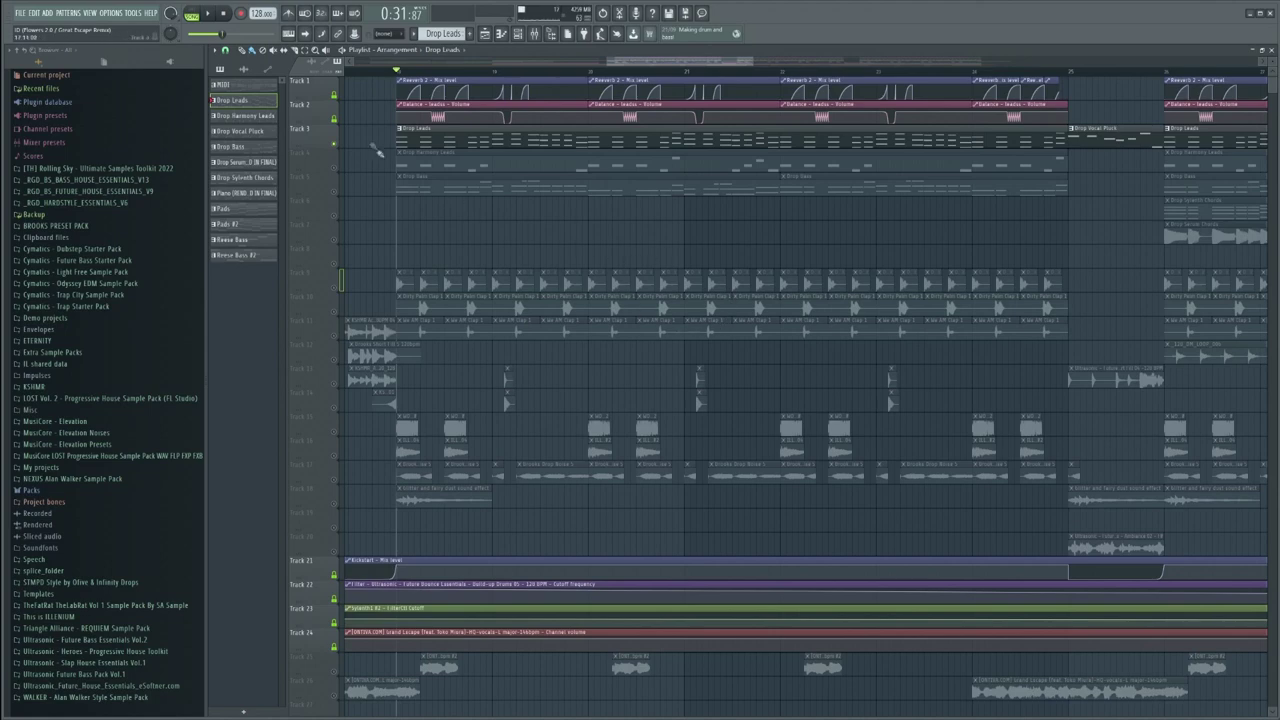
pyautogui.moveTo(336, 120); pyautogui.dragTo(336, 100)
pyautogui.press('space')
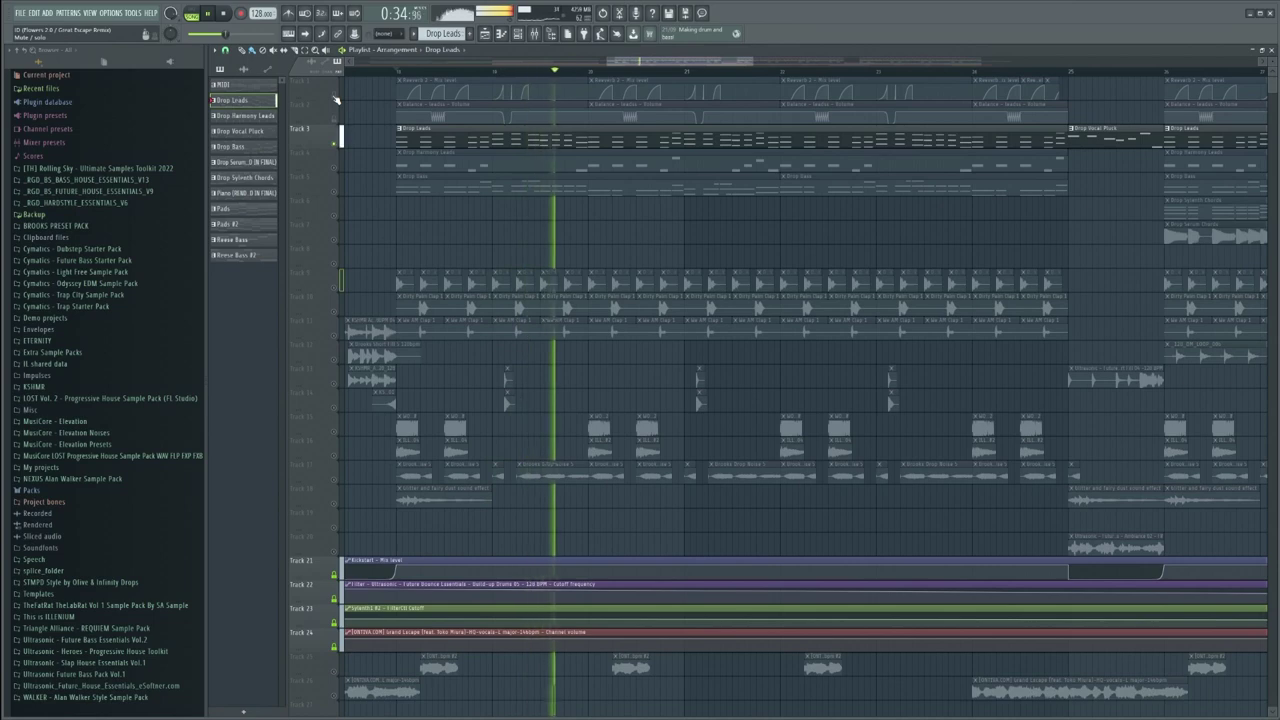
pyautogui.moveTo(336, 100); pyautogui.dragTo(336, 120)
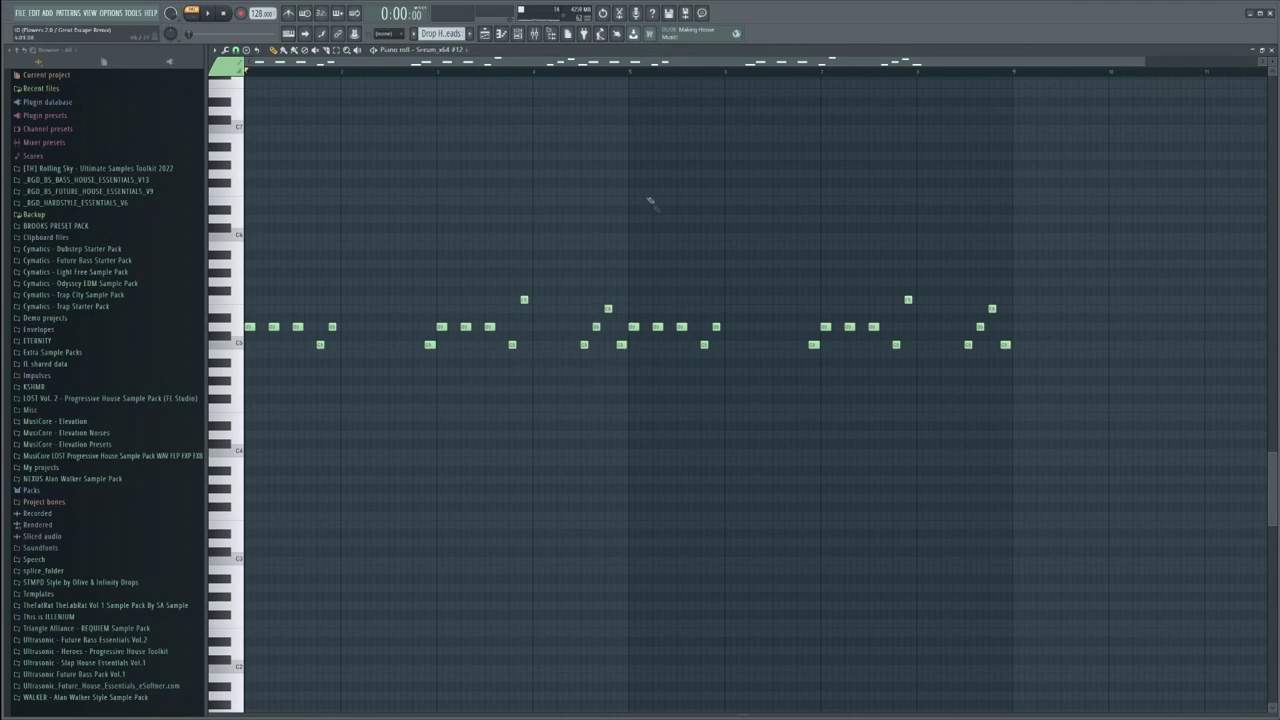
pyautogui.press('space')
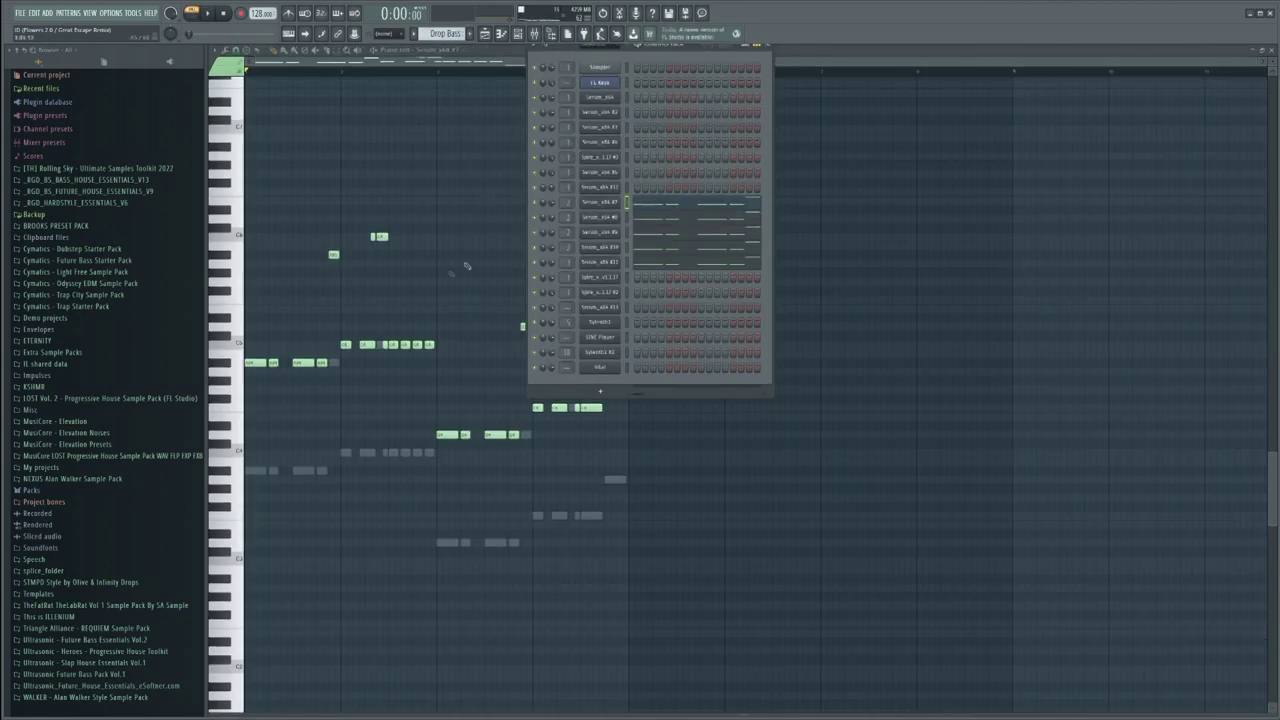
# Step: Audition the Drop Bass layers Serum_x64 #7 to #11 one at a time during pattern playback
pyautogui.rightClick(533, 203)
pyautogui.click(537, 216)
pyautogui.press('space')
pyautogui.rightClick(537, 218)
pyautogui.click(538, 234)
pyautogui.rightClick(537, 233)
pyautogui.click(536, 245)
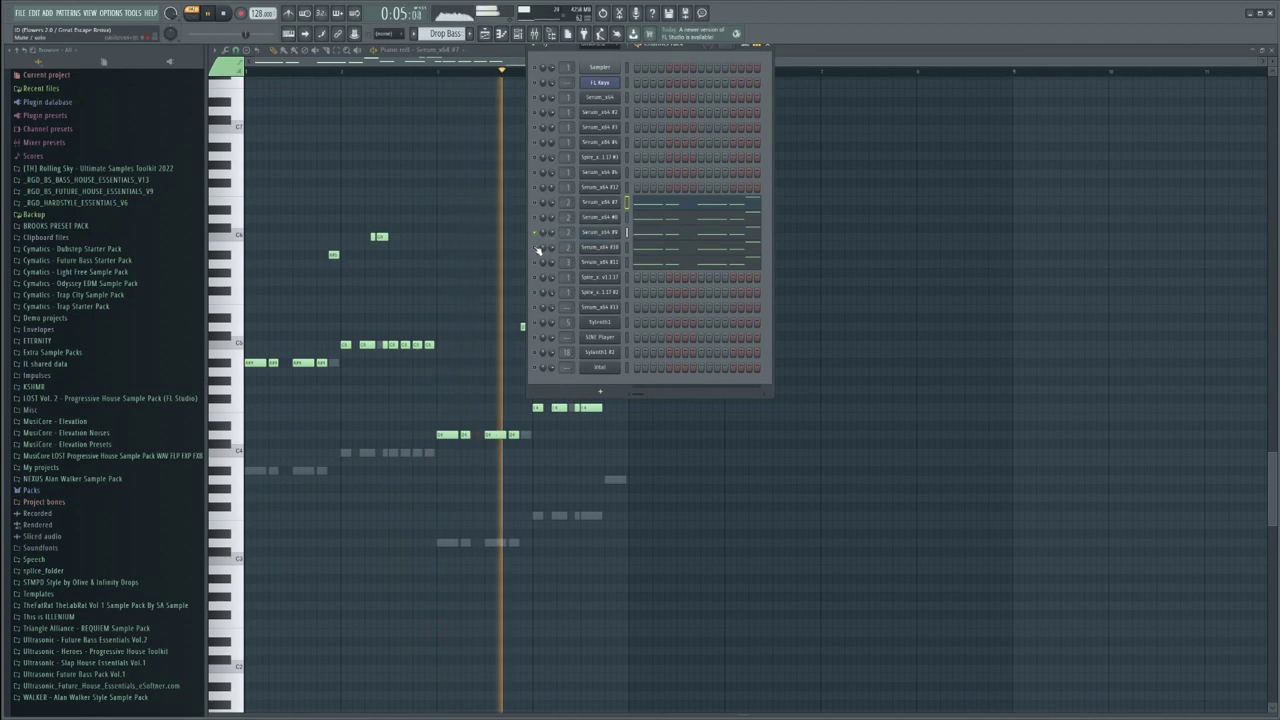
pyautogui.rightClick(538, 249)
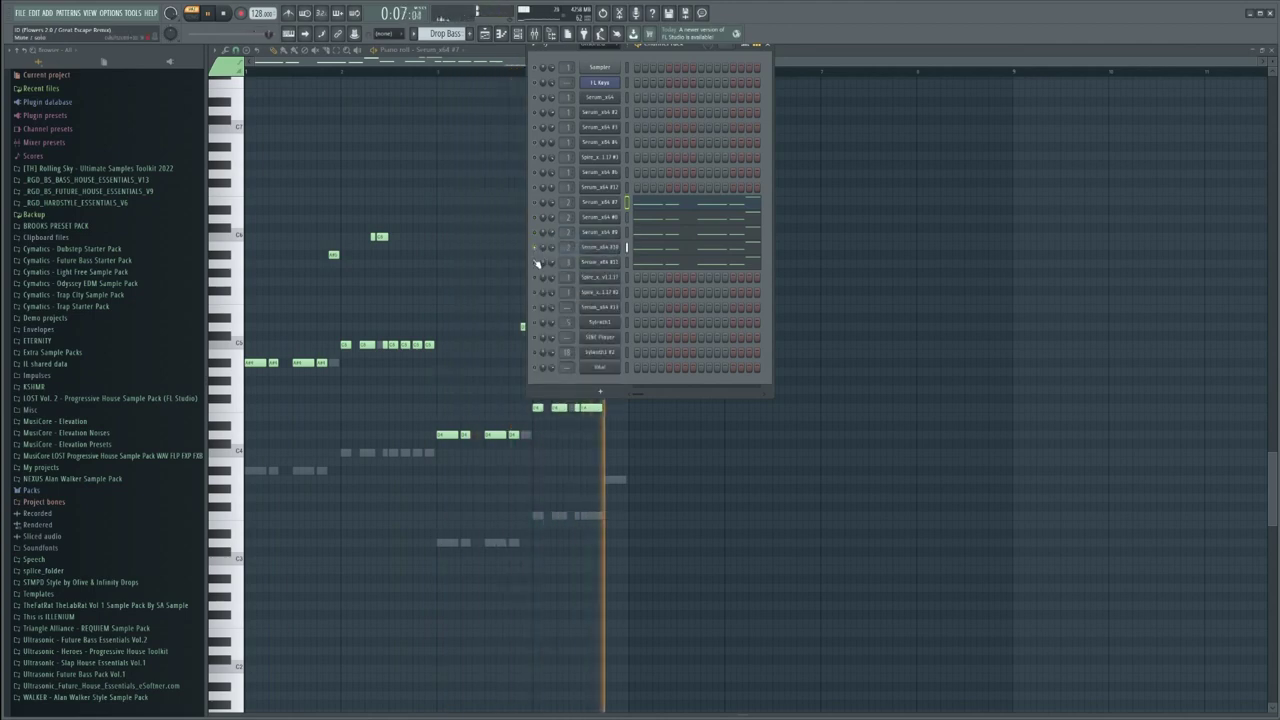
pyautogui.rightClick(537, 262)
pyautogui.click(537, 266)
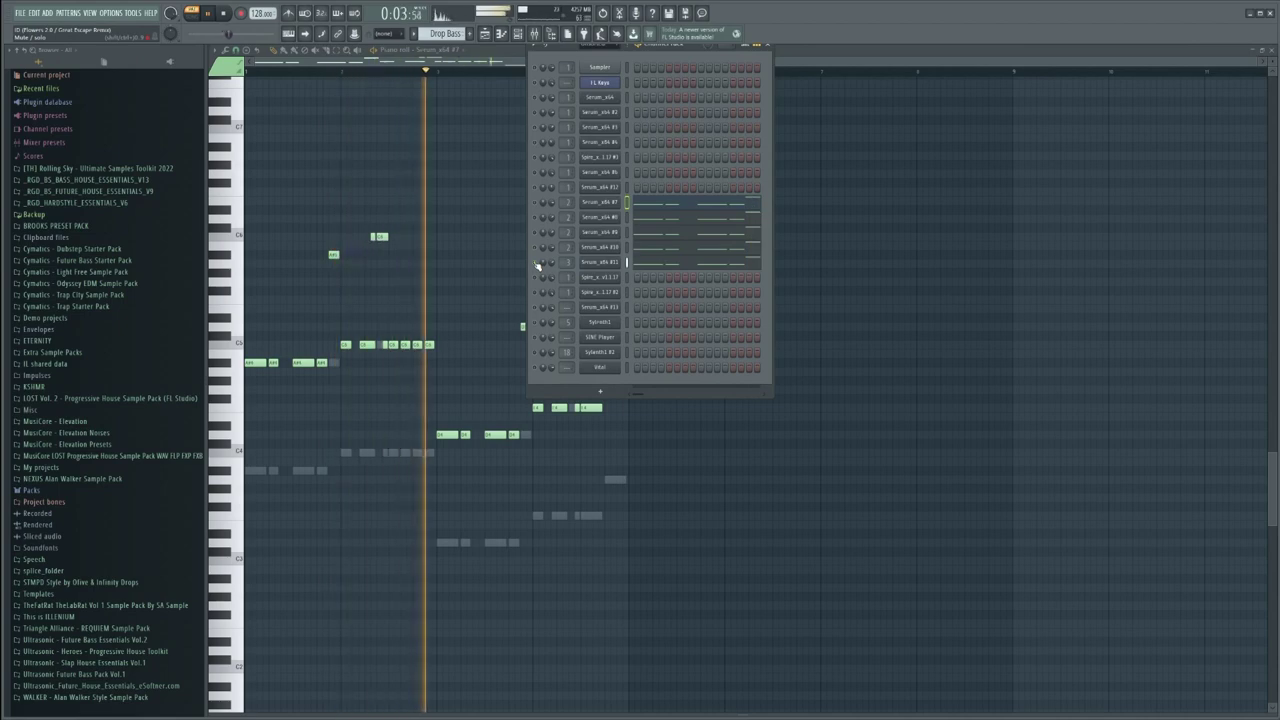
pyautogui.press('space')
pyautogui.press('F6')
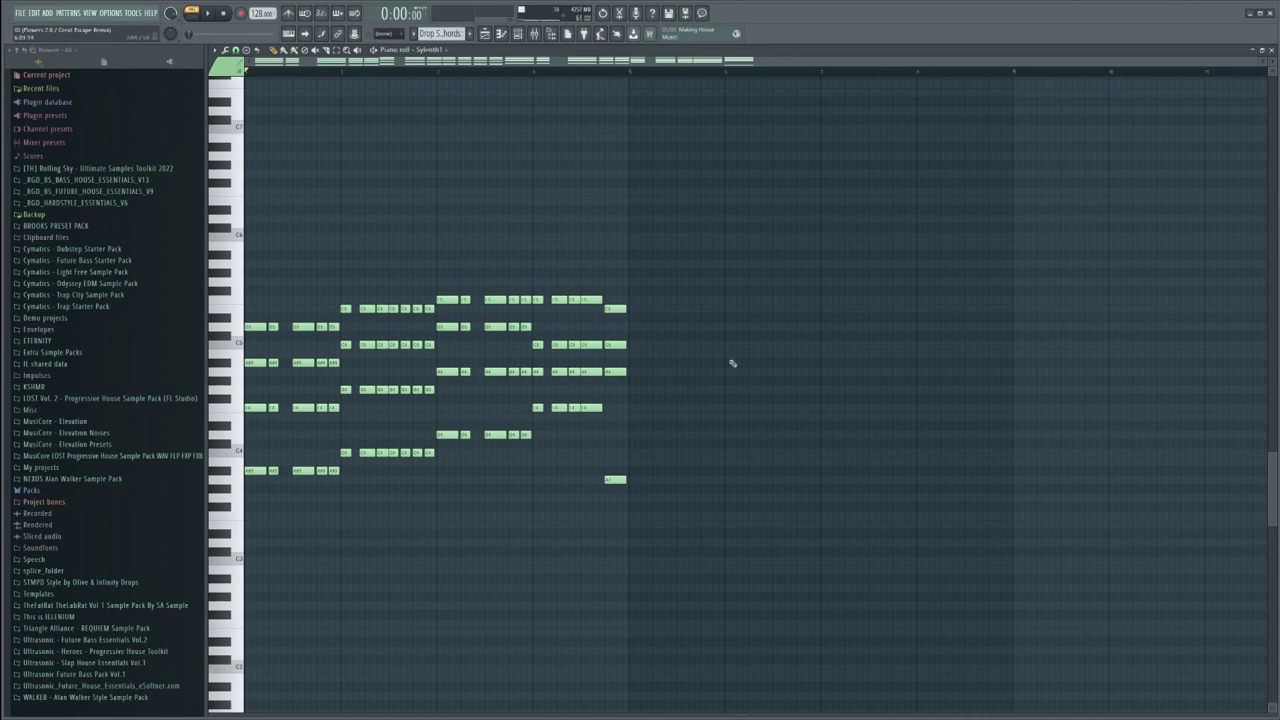
# Step: Play the Drop Sylenth Chords pattern and listen to the Drop Serum Chords audio on Track 7 in isolation
pyautogui.press('space')
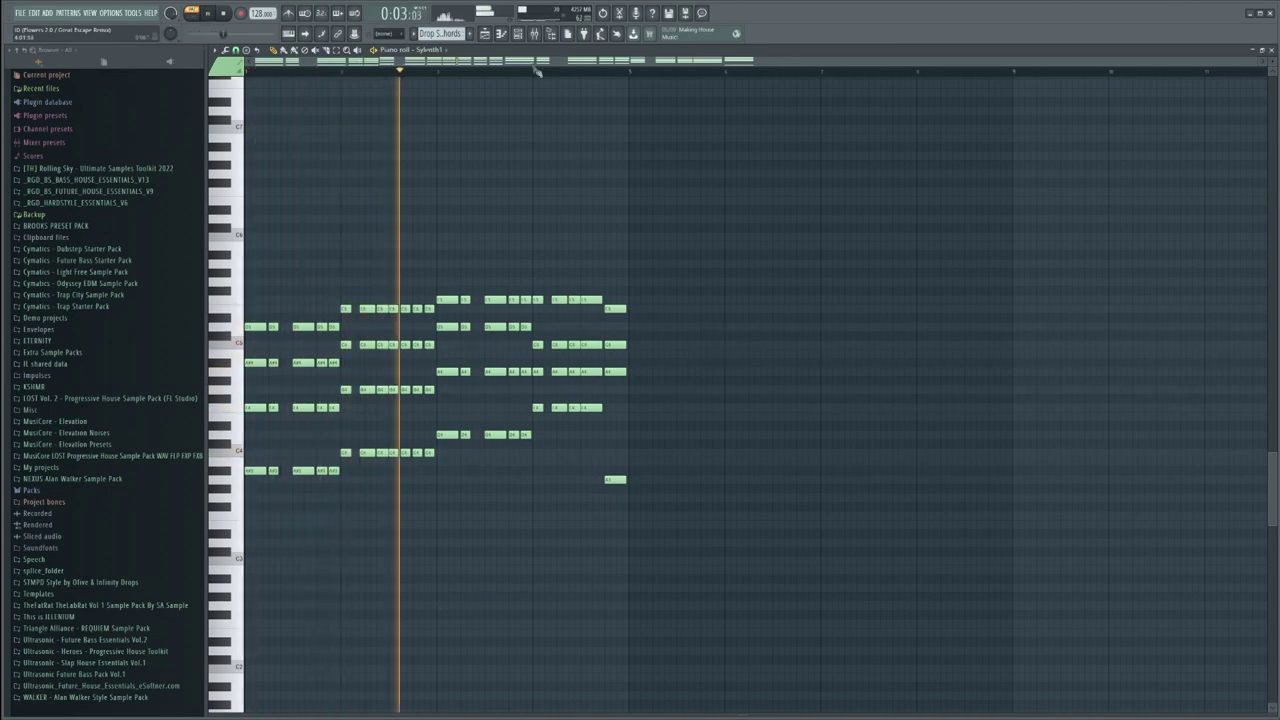
pyautogui.click(518, 34)
pyautogui.click(522, 35)
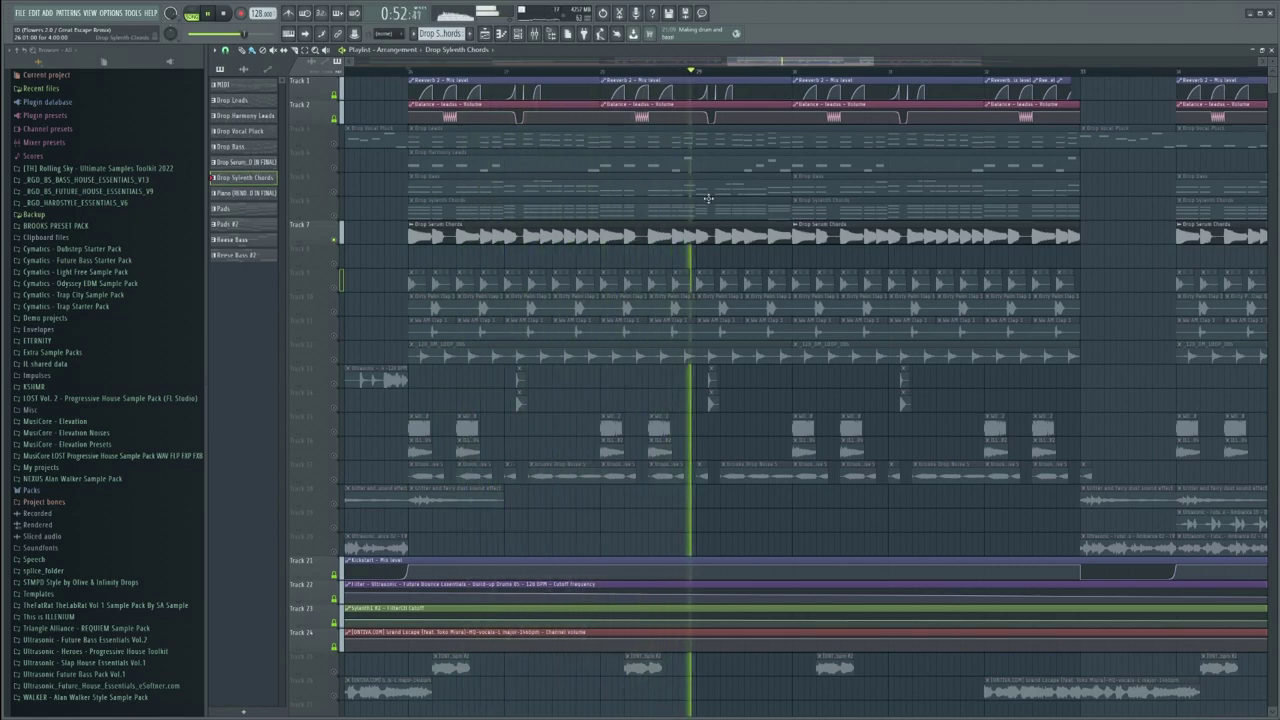
pyautogui.click(335, 217)
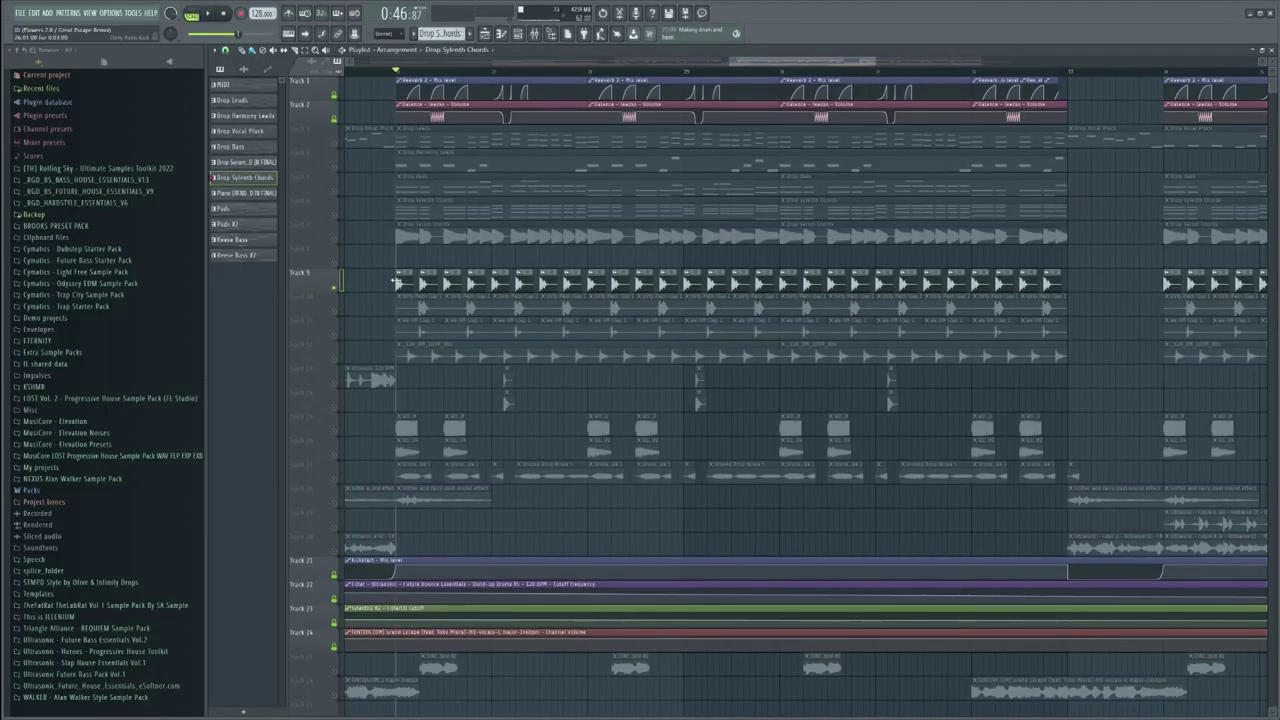
# Step: Inspect the Dirty Palm Kick, Dirty Palm Clap 1, AM Clap 1 and _128_DM_LOOP_006 samples, and play the drum Tracks 9 to 12 together
pyautogui.doubleClick(405, 283)
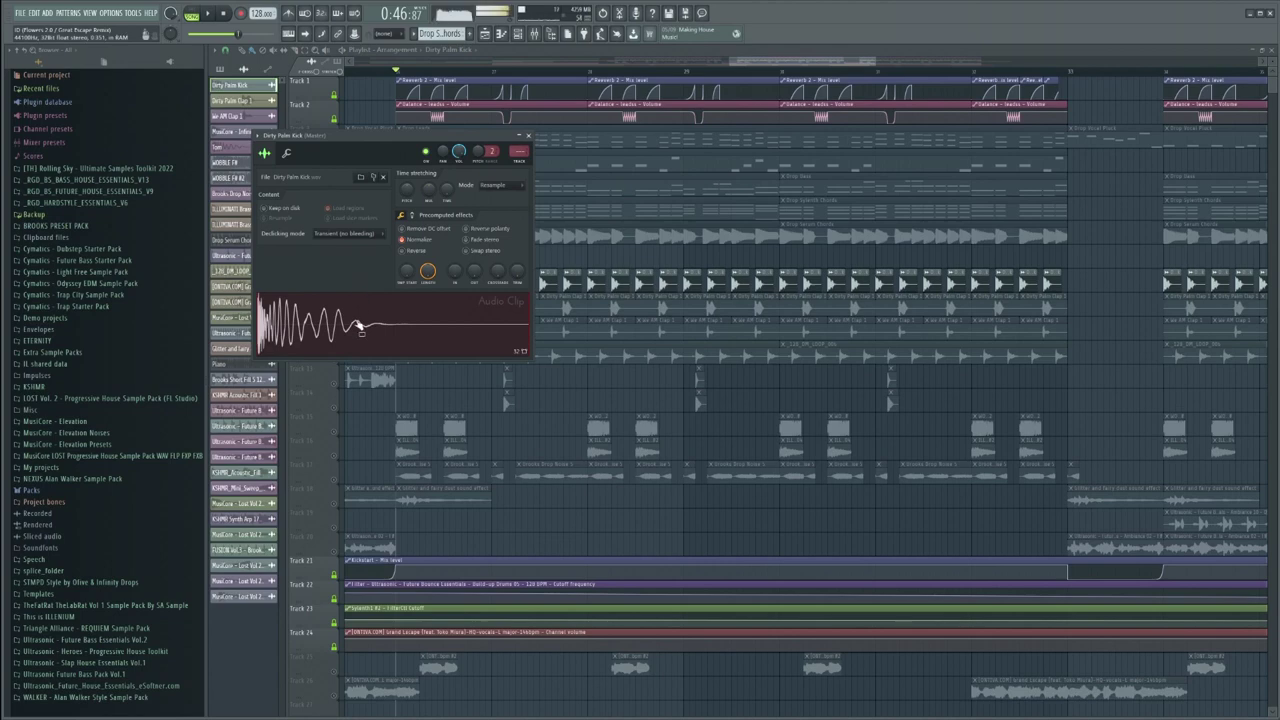
pyautogui.doubleClick(620, 318)
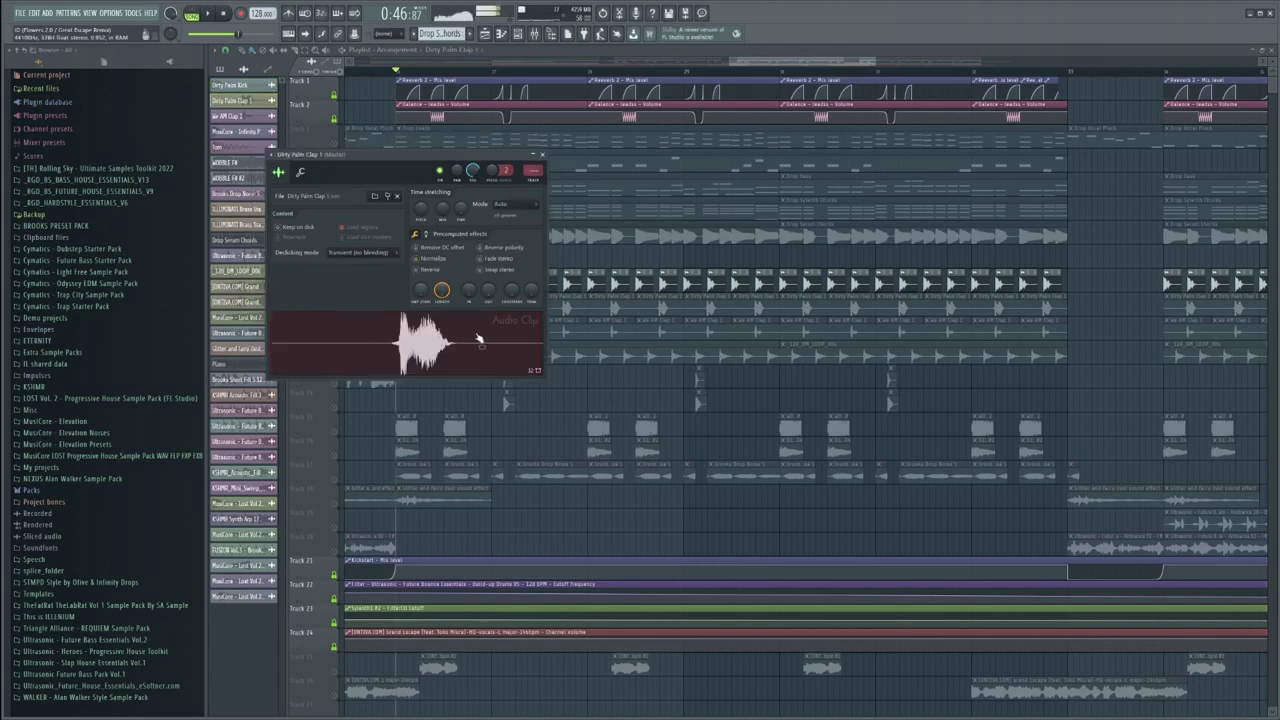
pyautogui.doubleClick(622, 330)
pyautogui.doubleClick(488, 346)
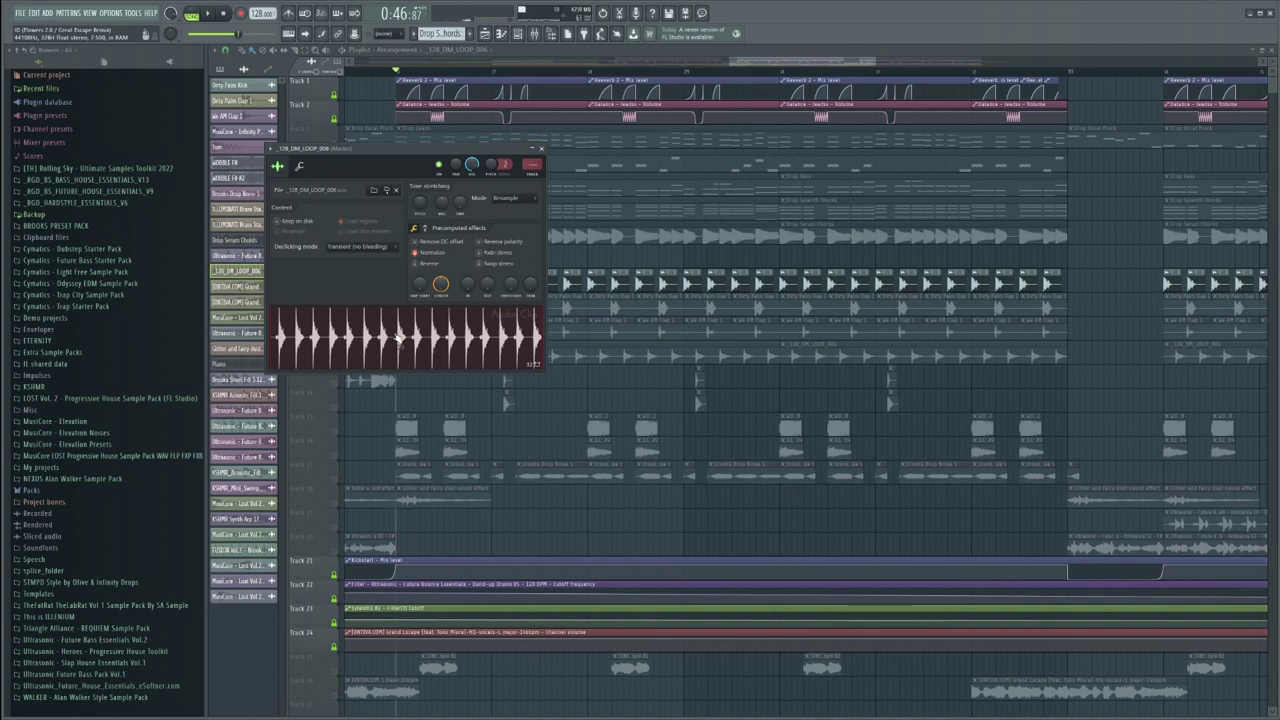
pyautogui.press('Escape')
pyautogui.press('space')
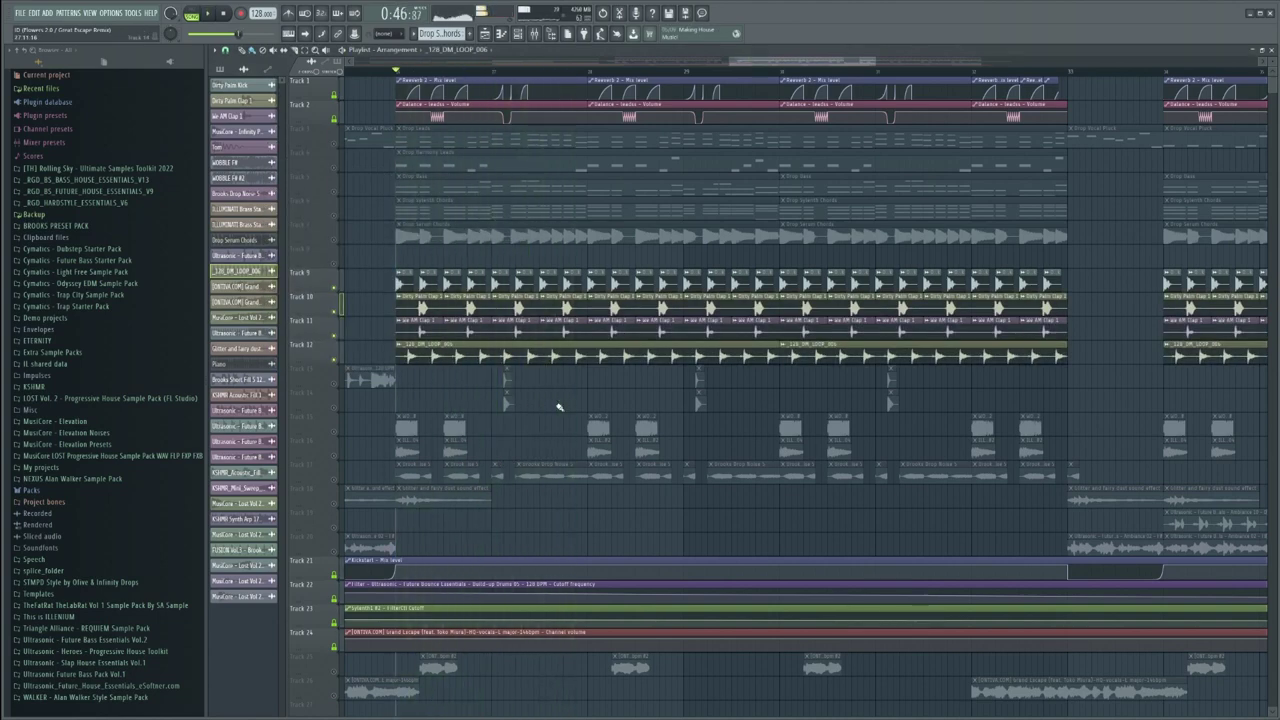
# Step: Audition the drop's fill and effect tracks between Tracks 14 and 18 in isolation, playing from the start of the second drop
pyautogui.scroll(-2, 555, 410)
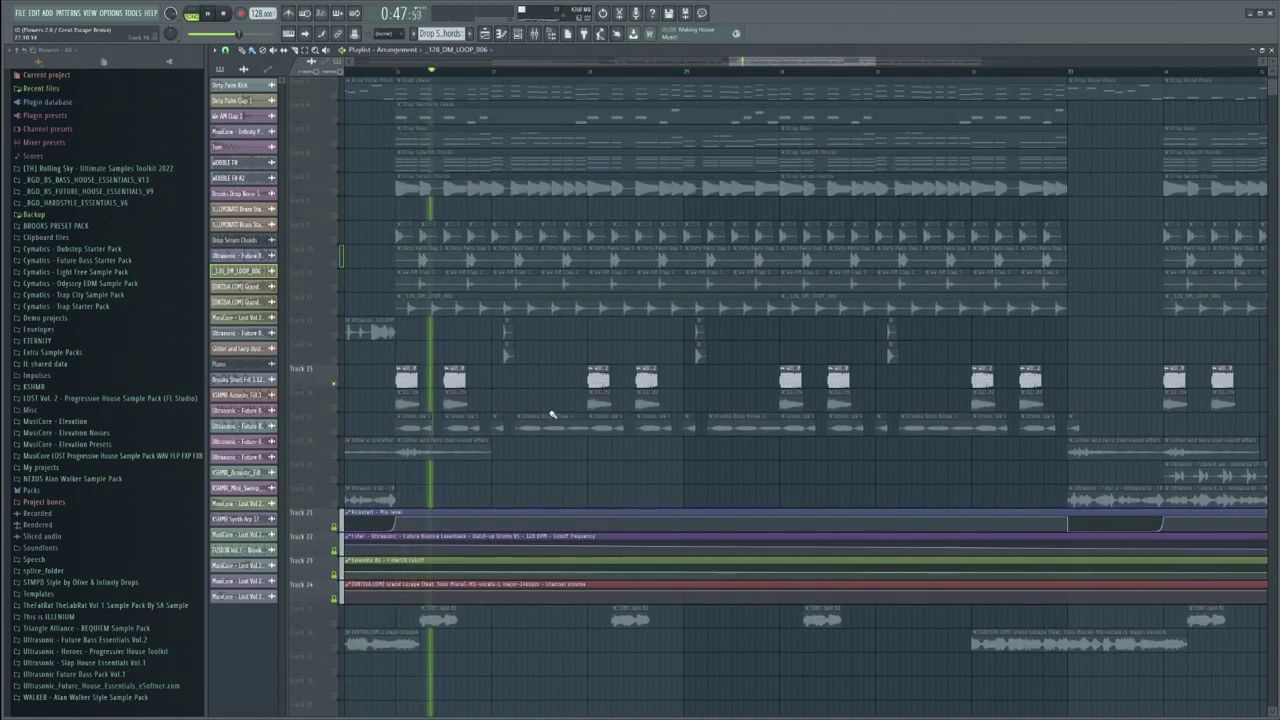
pyautogui.press('space')
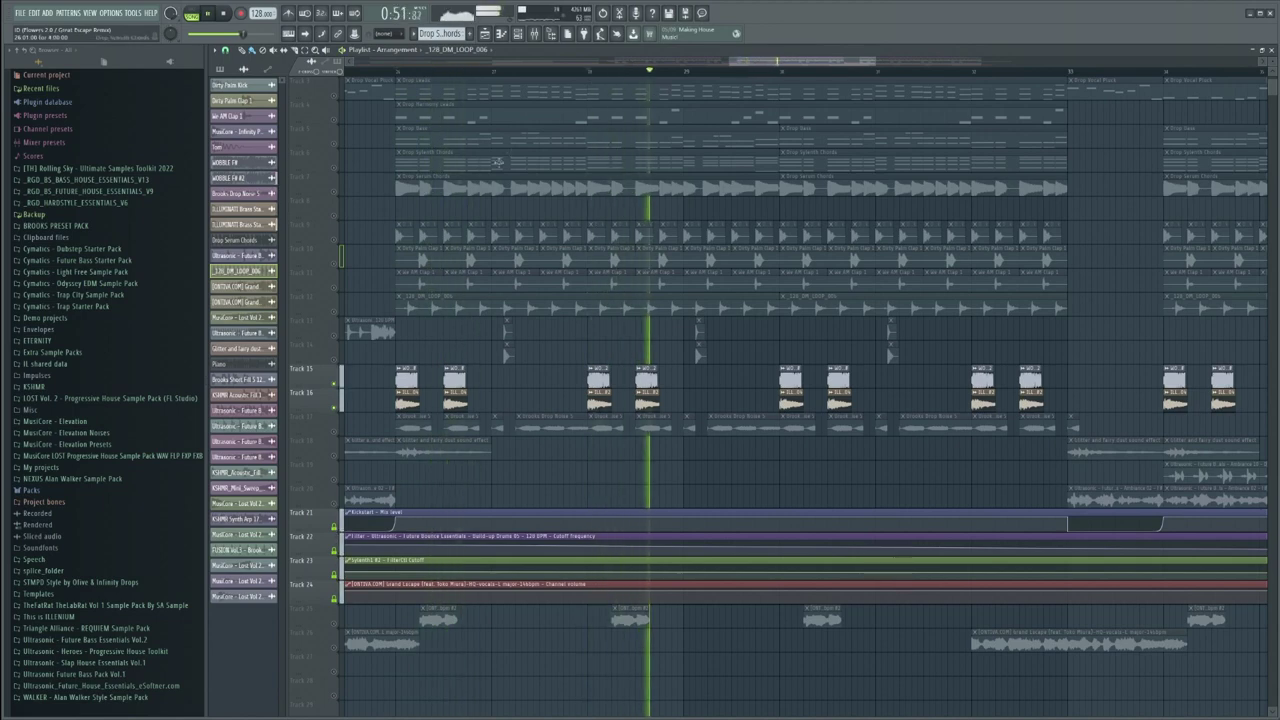
pyautogui.press('space')
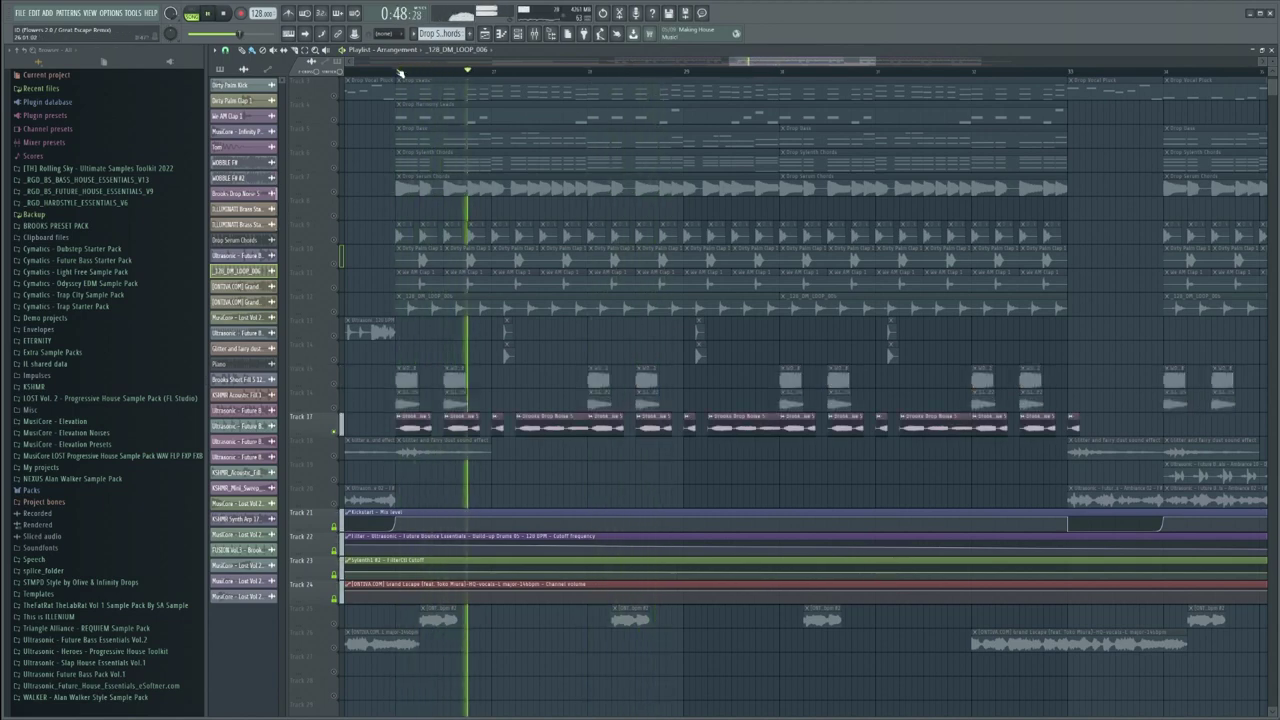
pyautogui.click(337, 360)
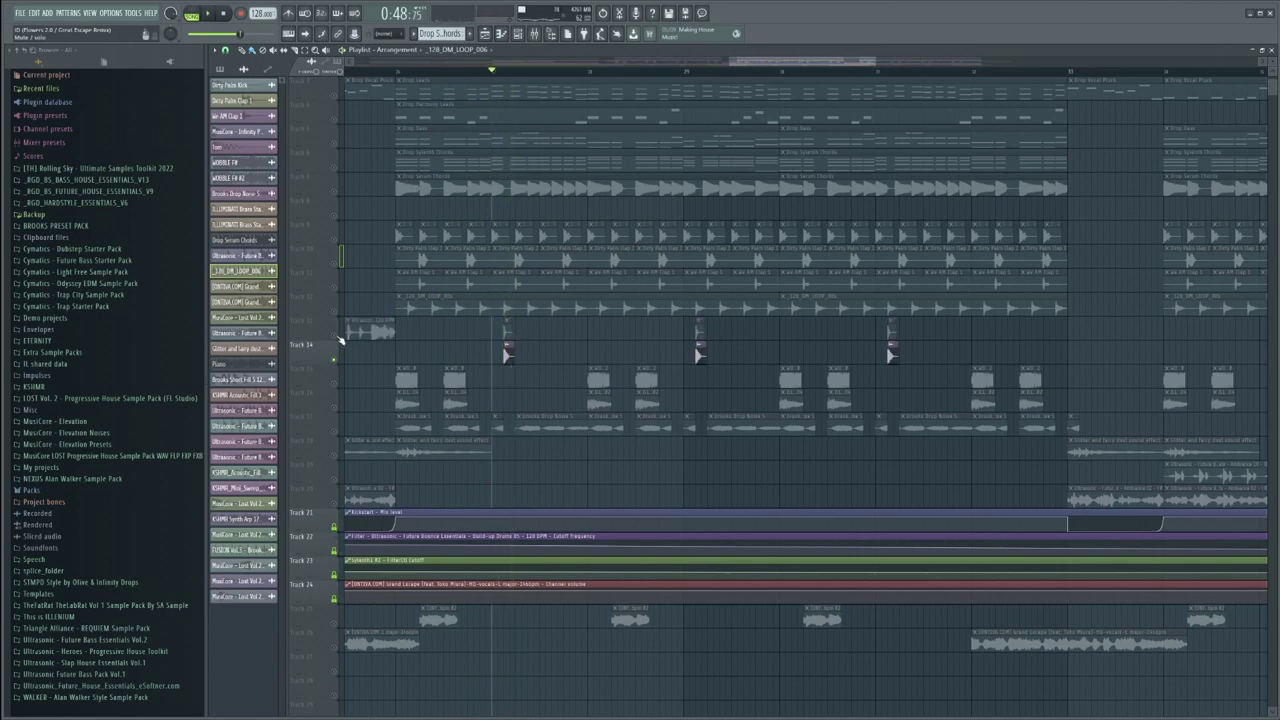
pyautogui.click(335, 452)
pyautogui.click(397, 72)
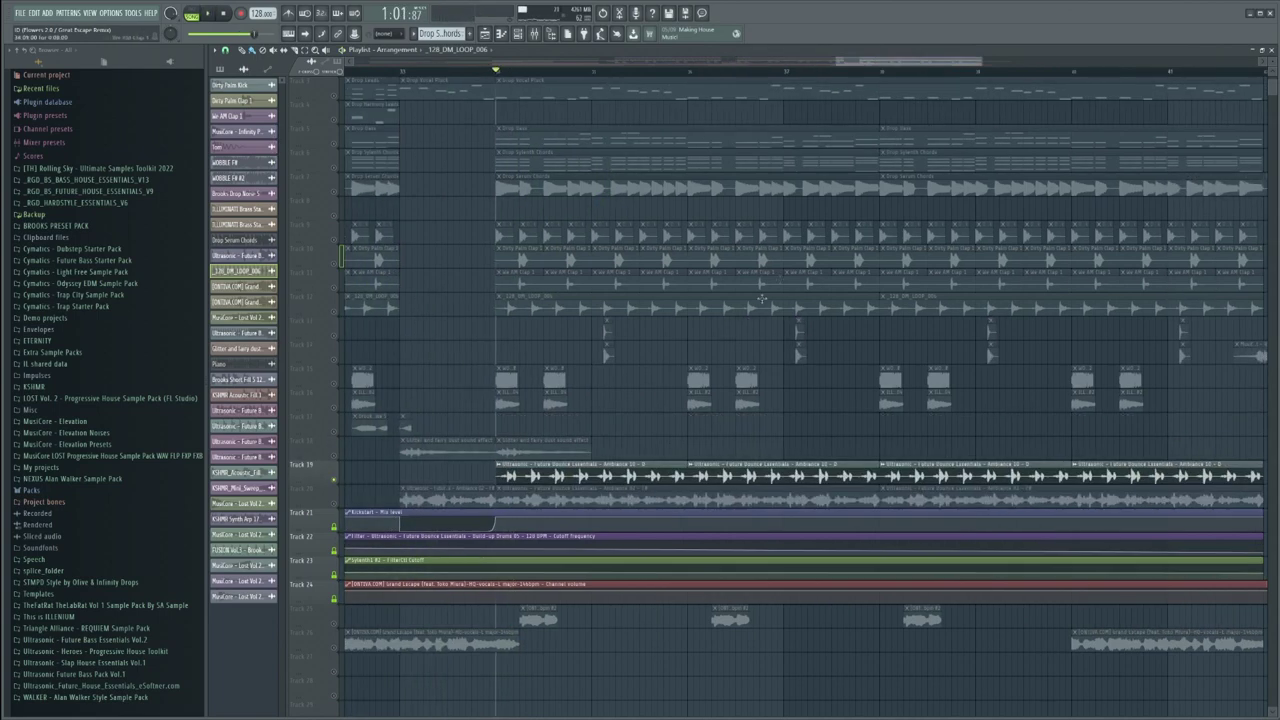
# Step: Listen to the ambience loops on Tracks 19 and 20 in the last drop, and play them together with the unmuted Tracks 9 to 18
pyautogui.scroll(-1, 540, 414)
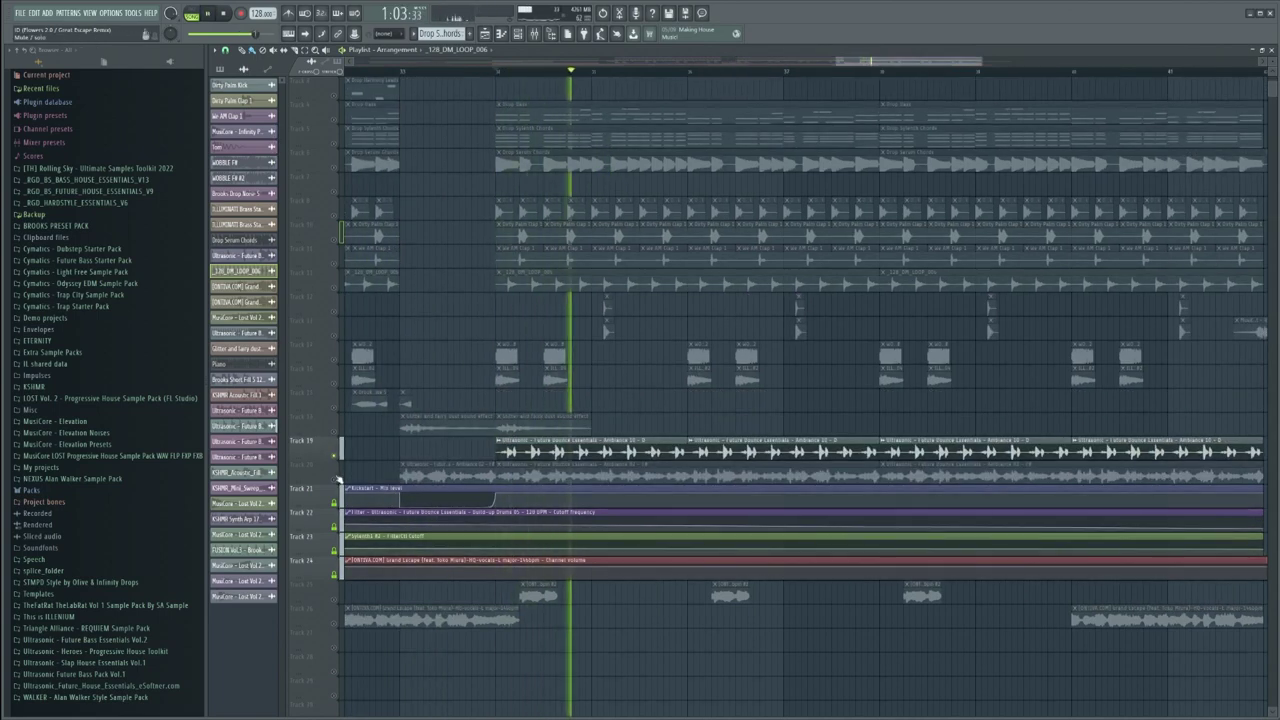
pyautogui.click(337, 479)
pyautogui.click(337, 455)
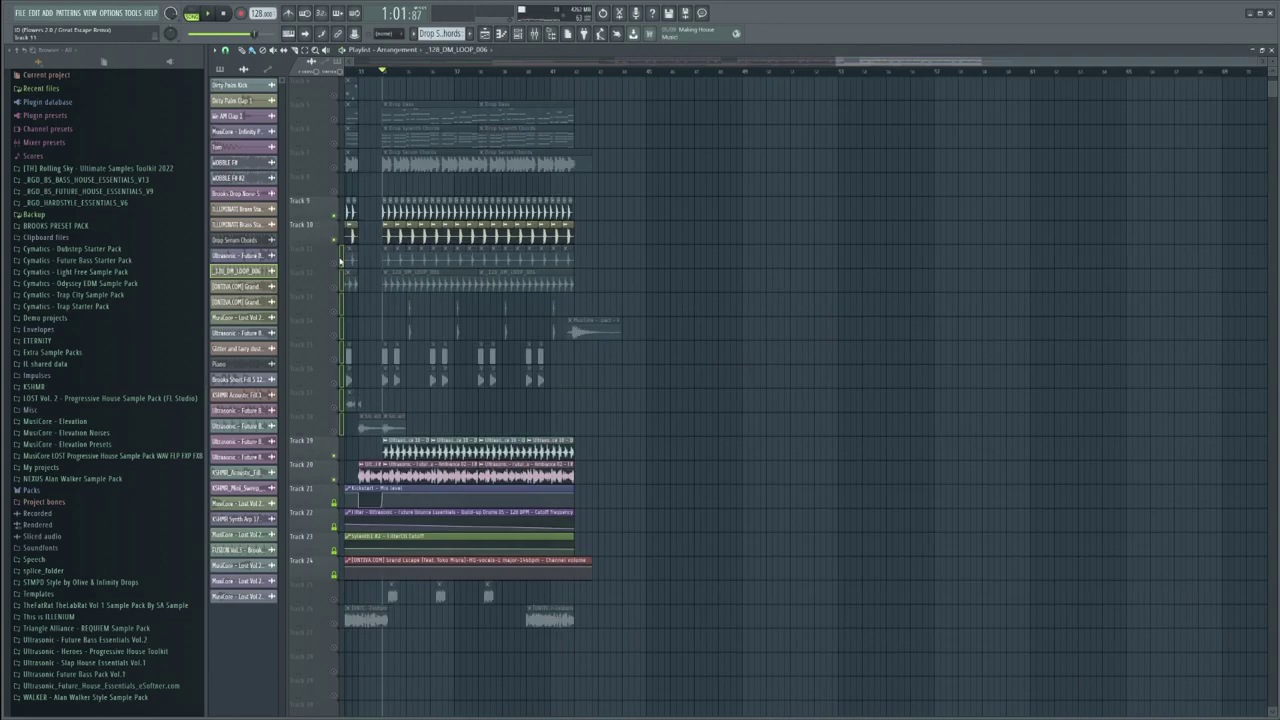
pyautogui.click(337, 263)
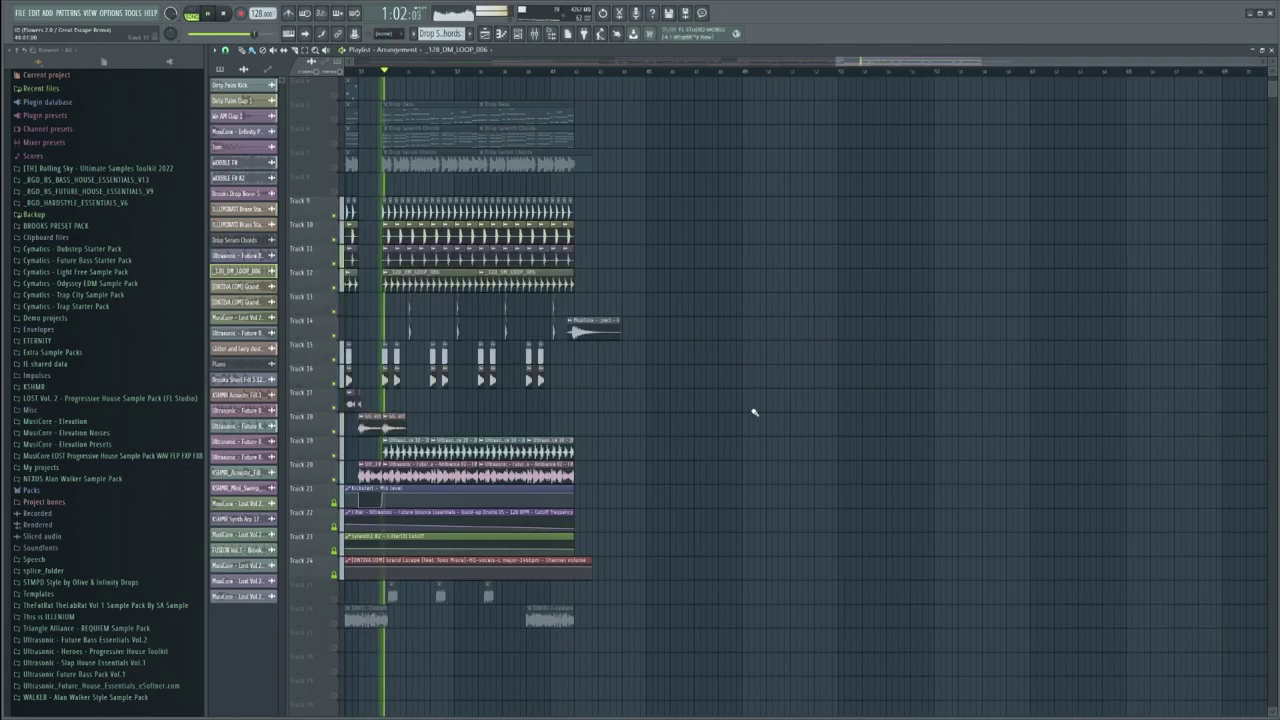
pyautogui.scroll(3, 566, 400)
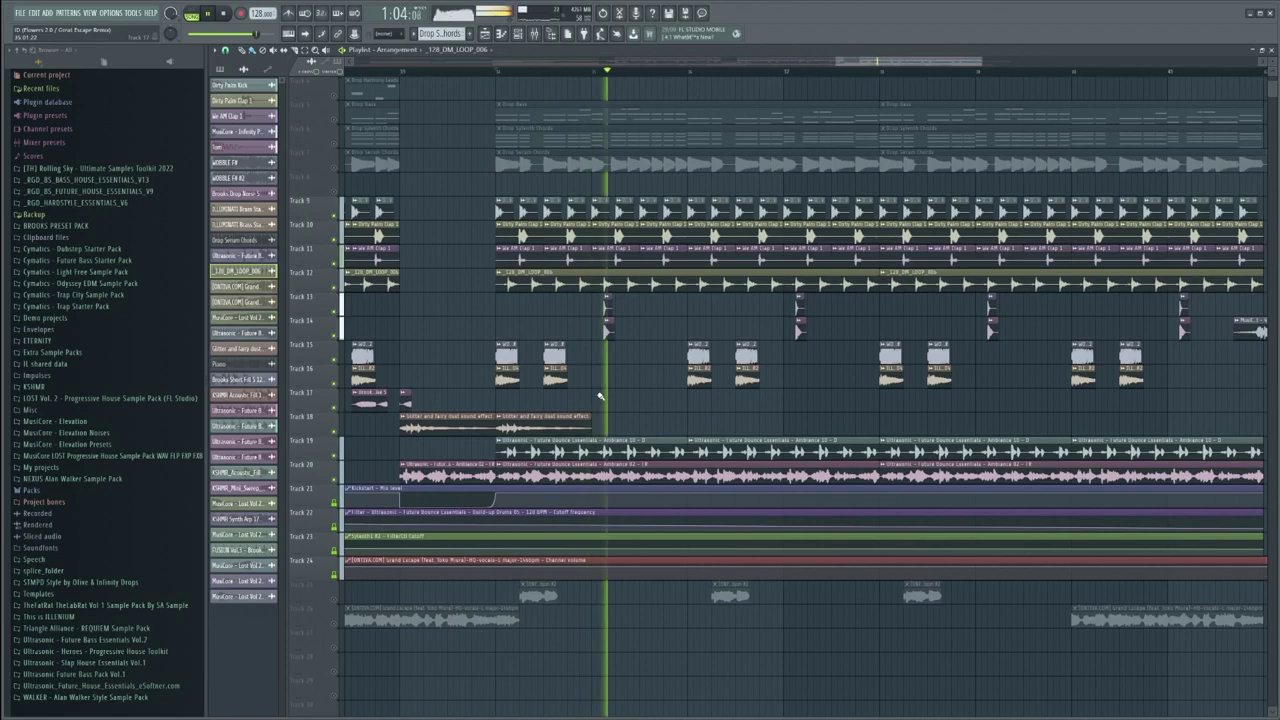
pyautogui.scroll(-5, 600, 397)
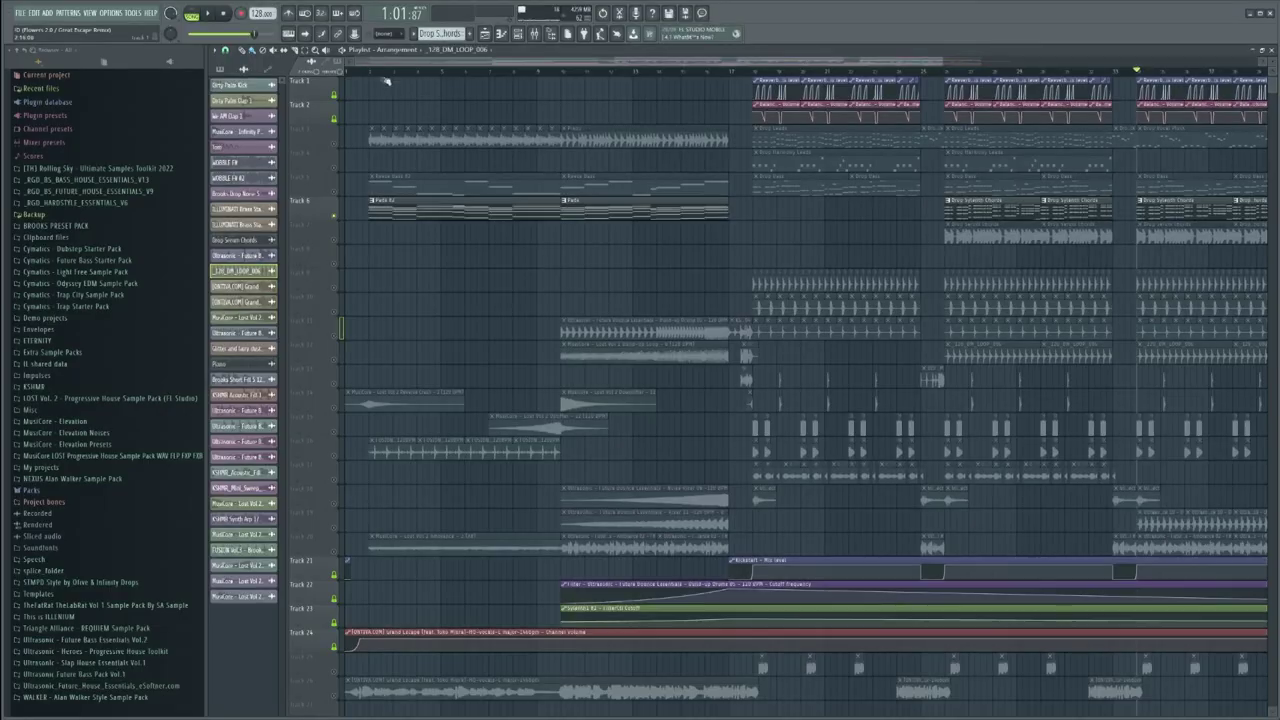
# Step: Play the intro pads on Track 6 in isolation, and listen to the build-up's drum, riser and instrument tracks
pyautogui.scroll(5, 390, 67)
pyautogui.press('space')
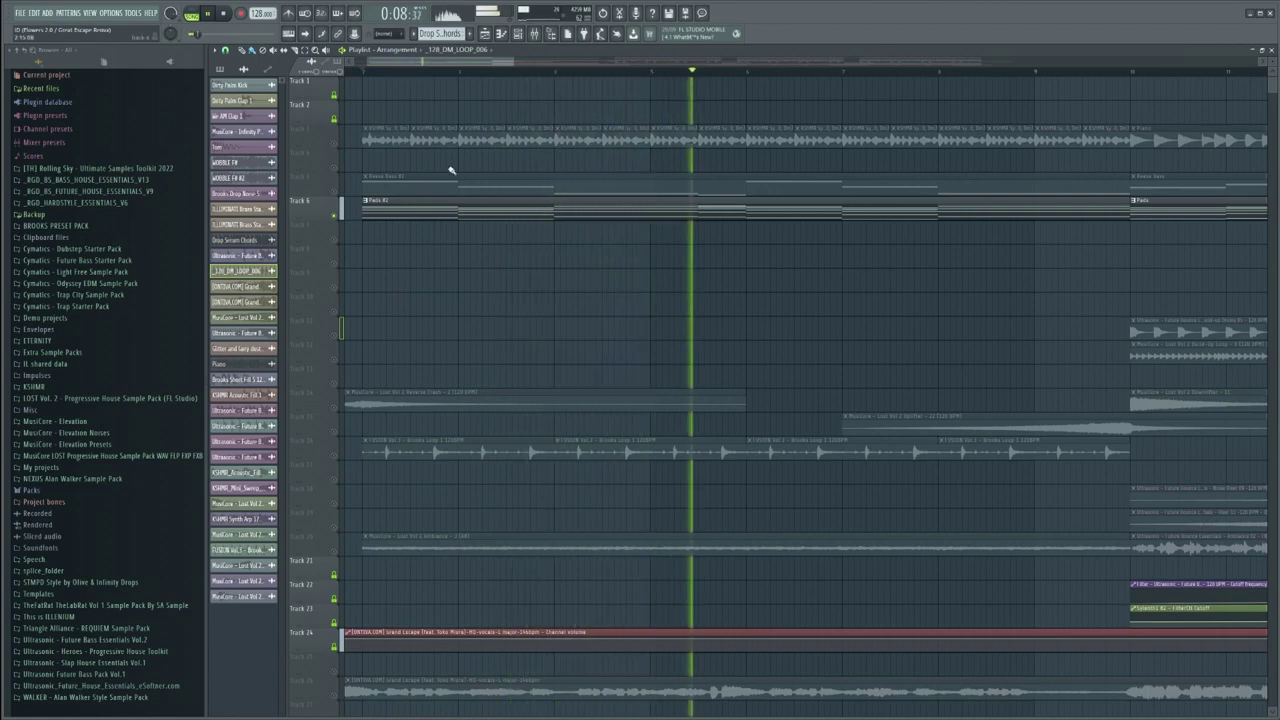
pyautogui.rightClick(337, 194)
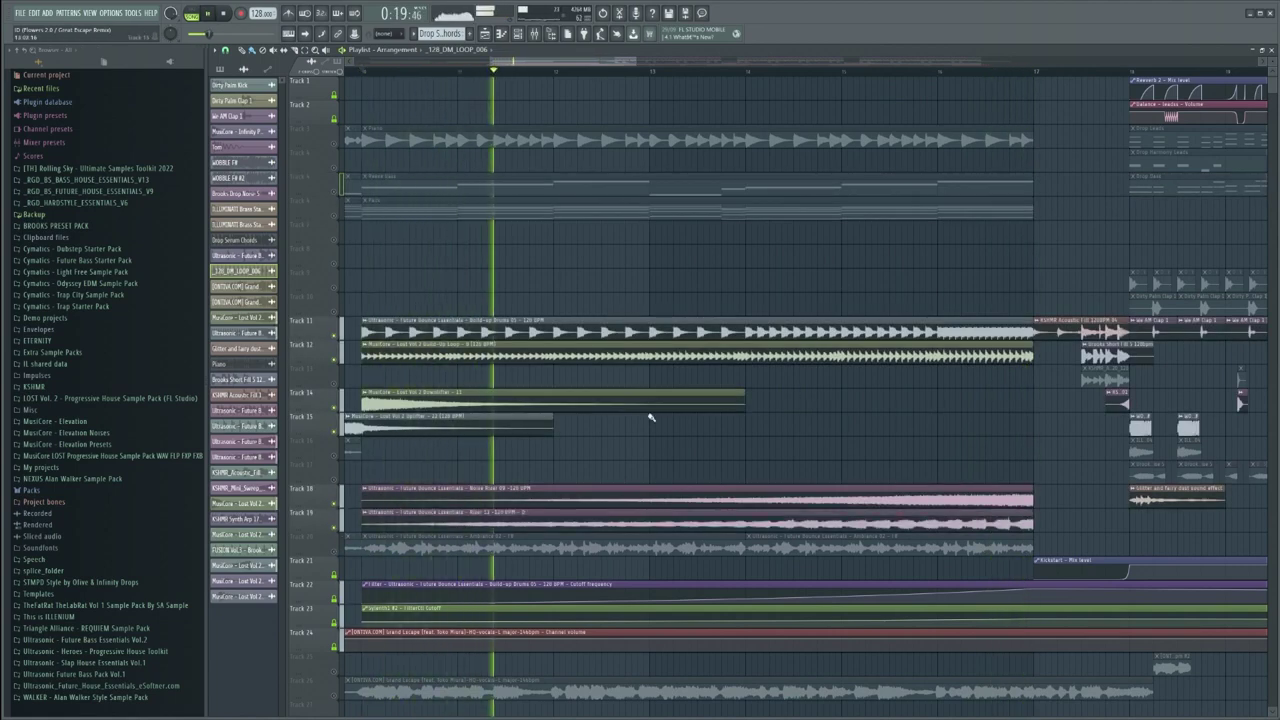
pyautogui.click(336, 384)
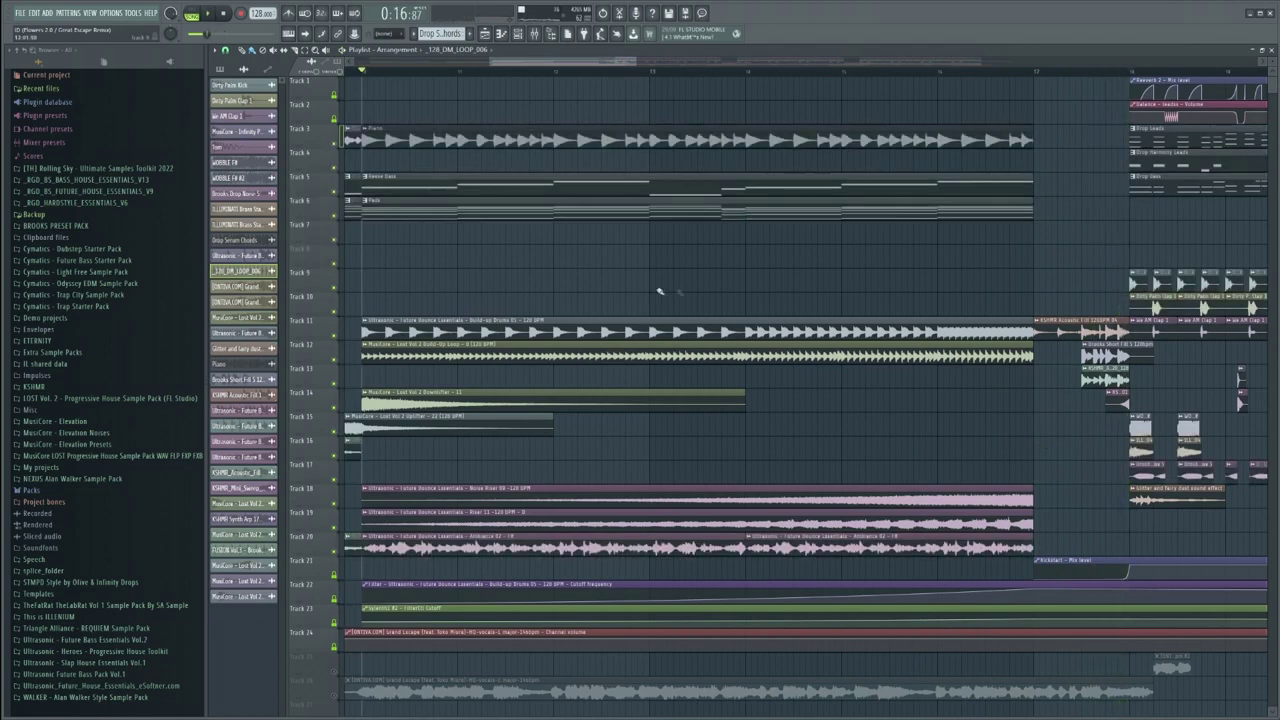
pyautogui.press('space')
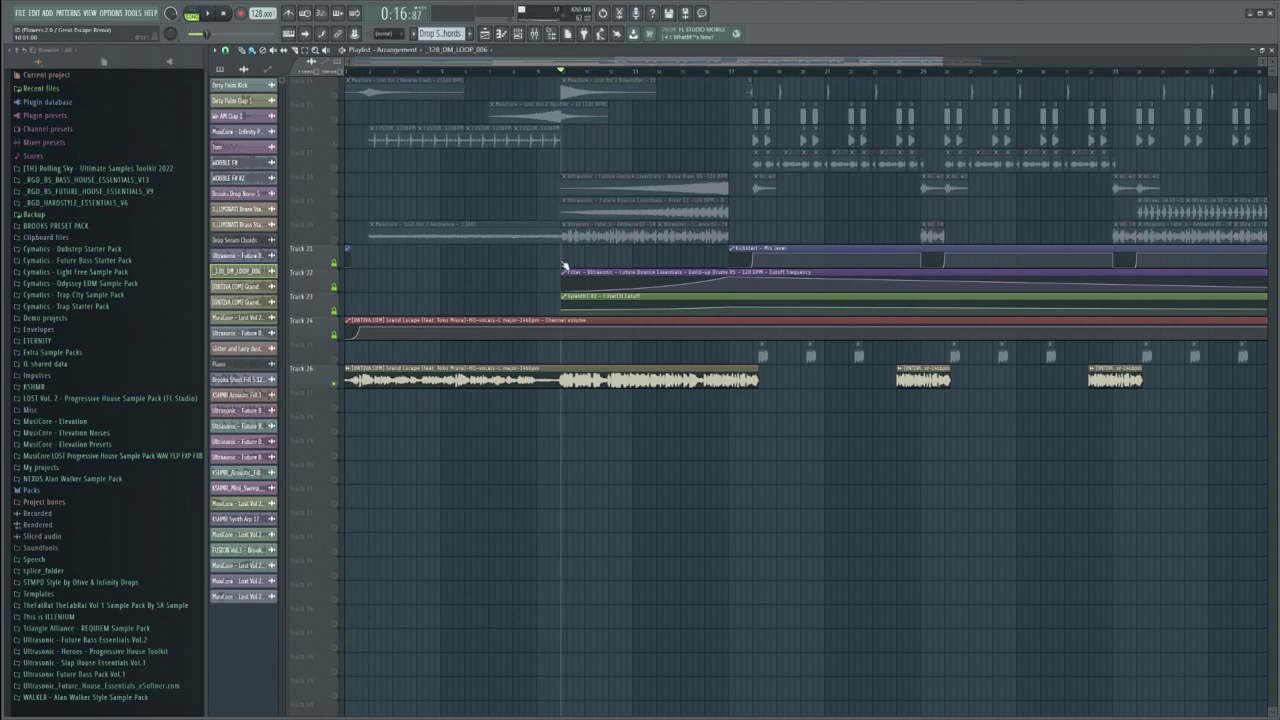
# Step: Play the vocal on Track 26 in isolation, and listen to the full arrangement with all tracks through to its end
pyautogui.scroll(5, 650, 95)
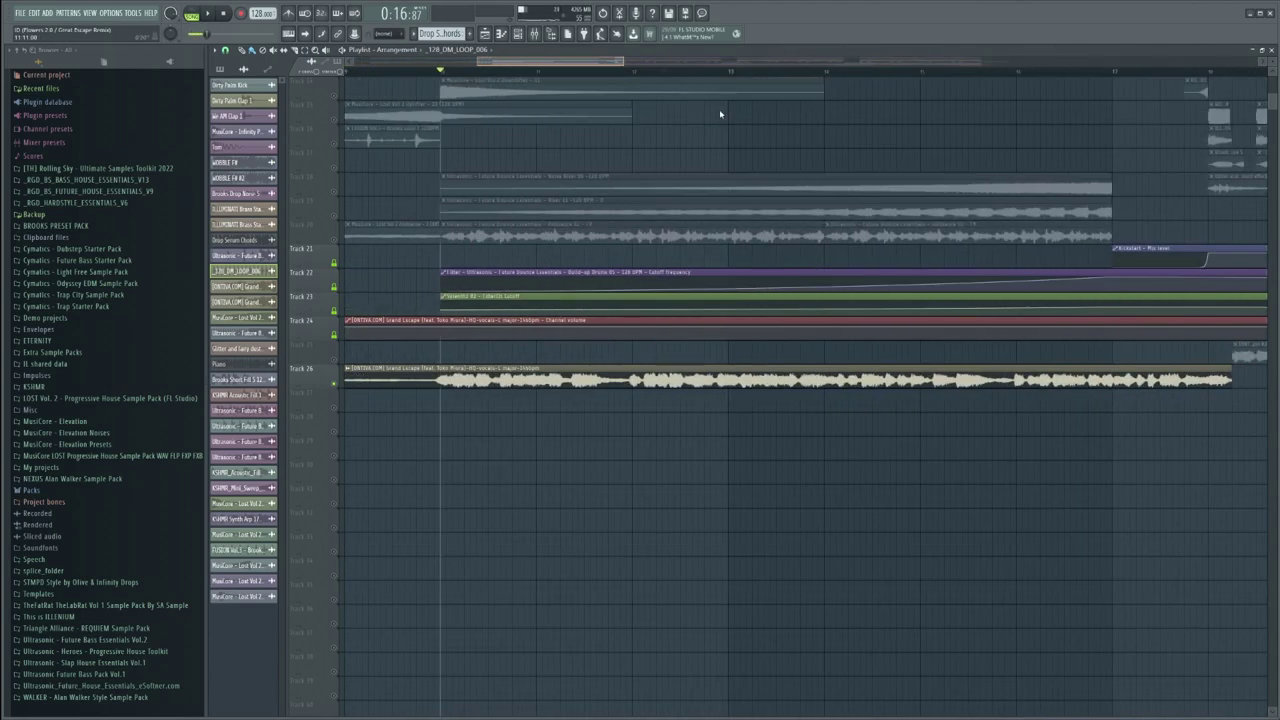
pyautogui.press('space')
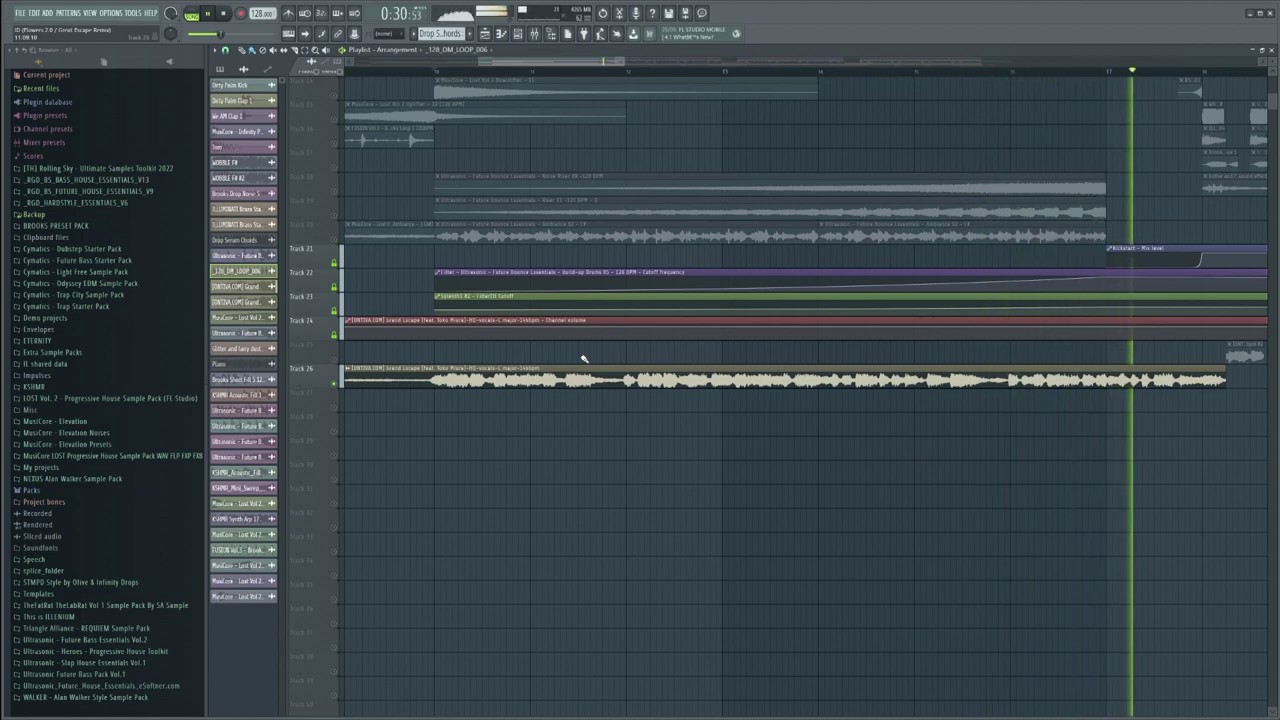
pyautogui.moveTo(590, 61); pyautogui.dragTo(642, 63)
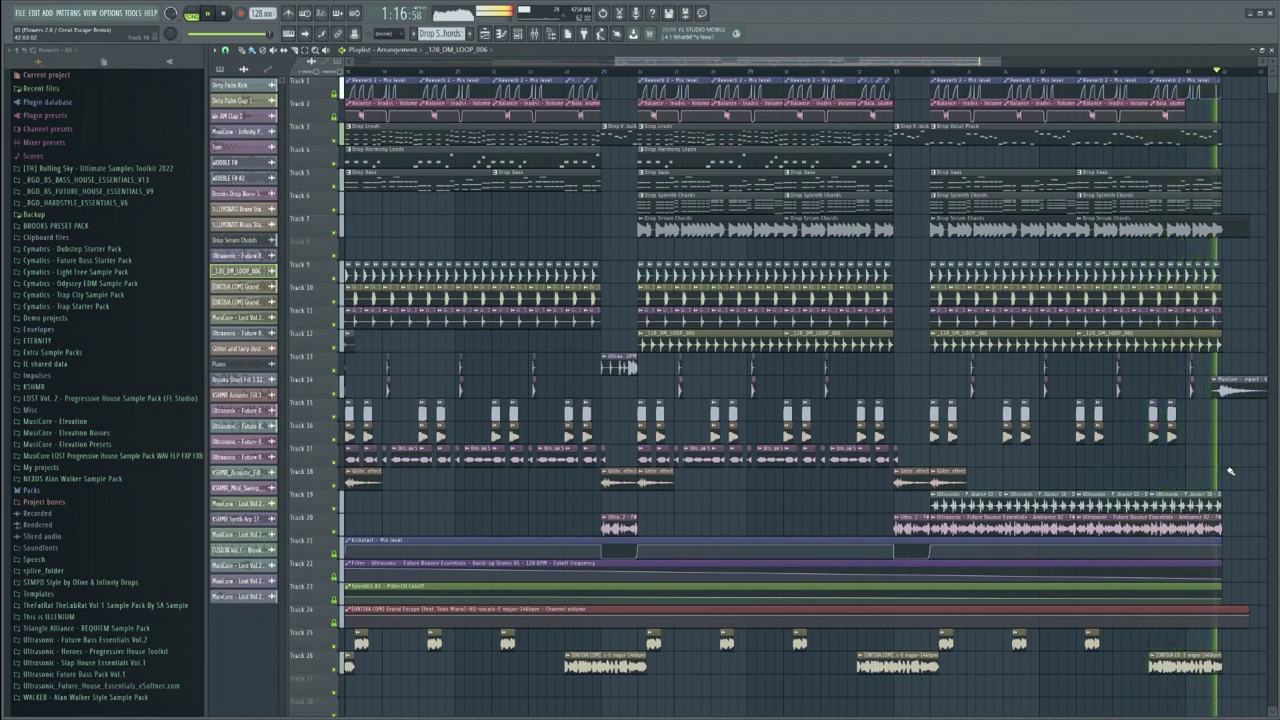
pyautogui.press('space')
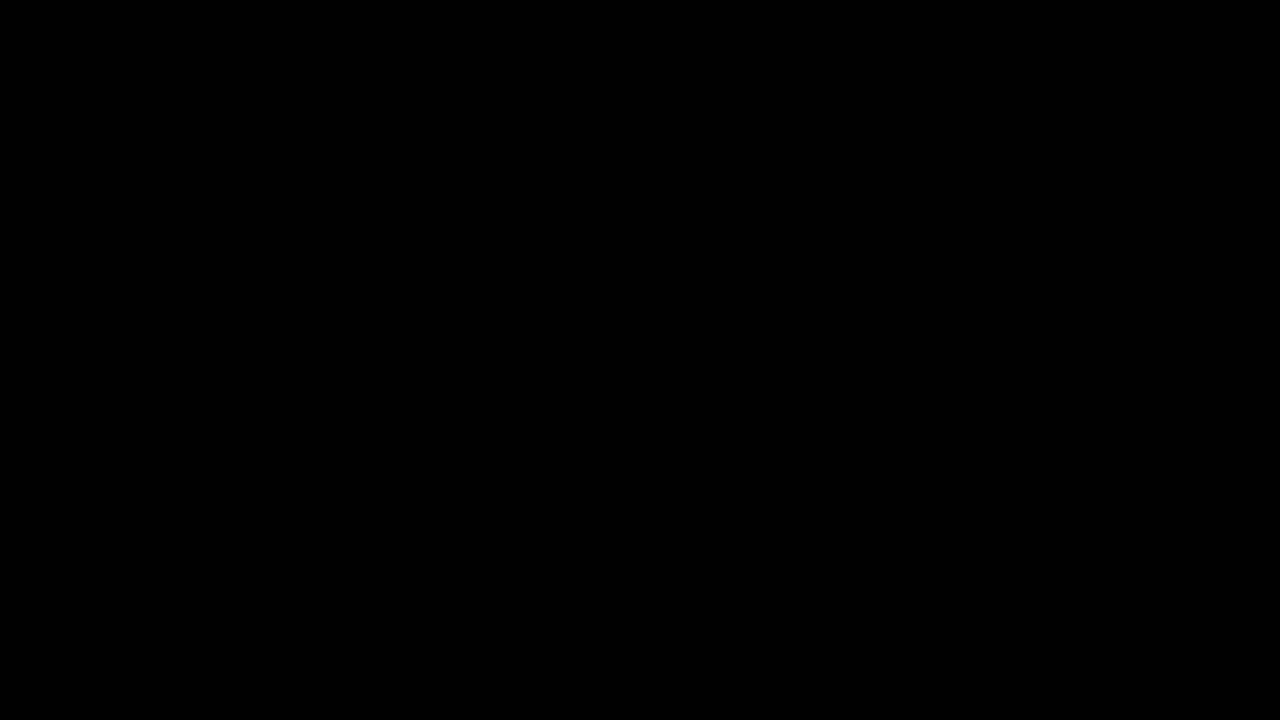